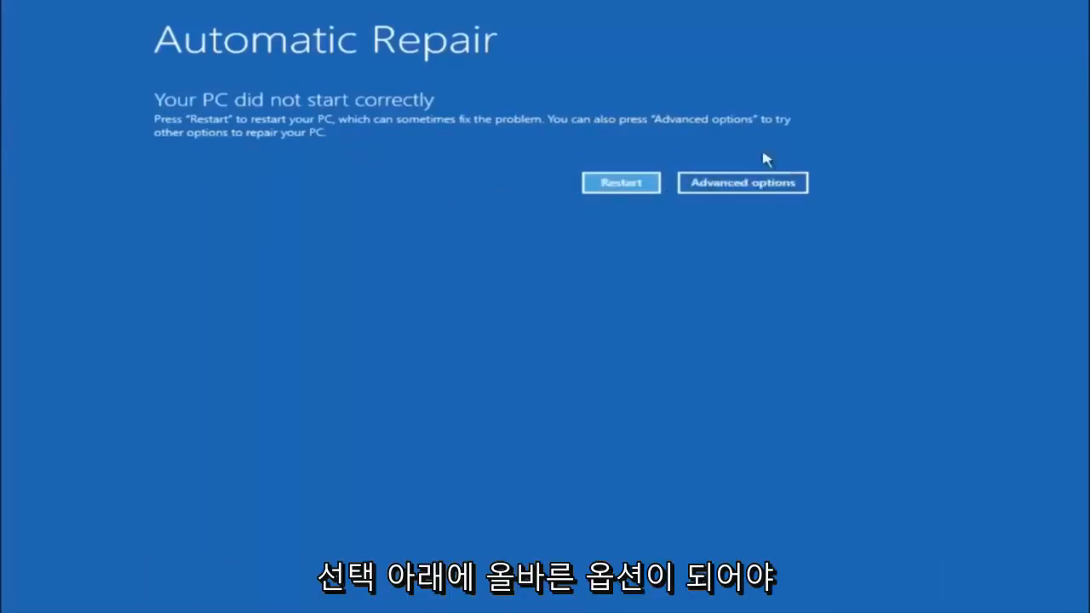
Step: Launch System Restore from the advanced troubleshooting options
left_click(745, 182)
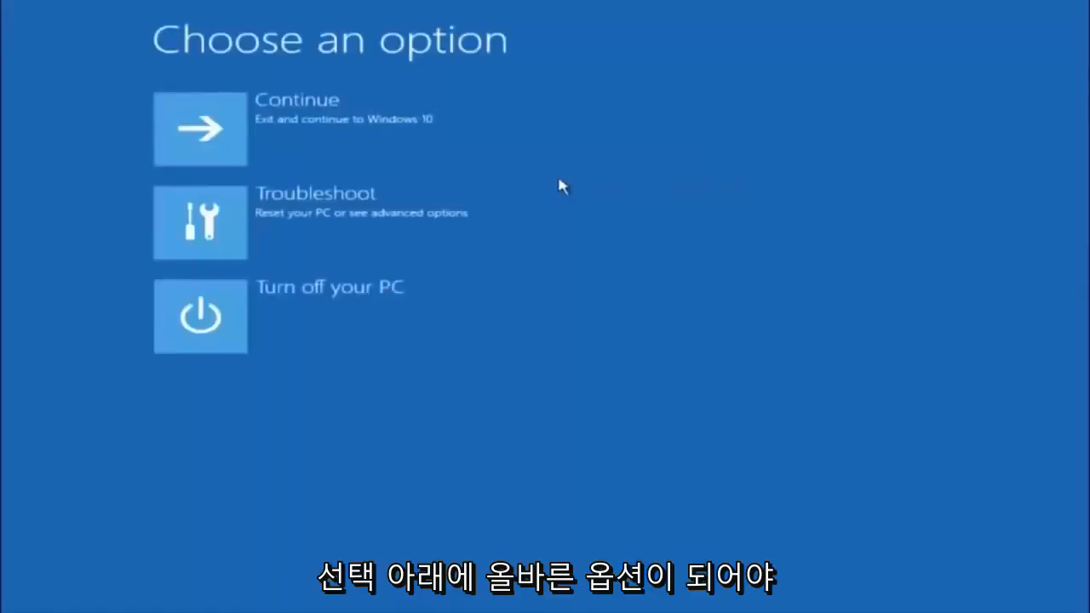
left_click(231, 220)
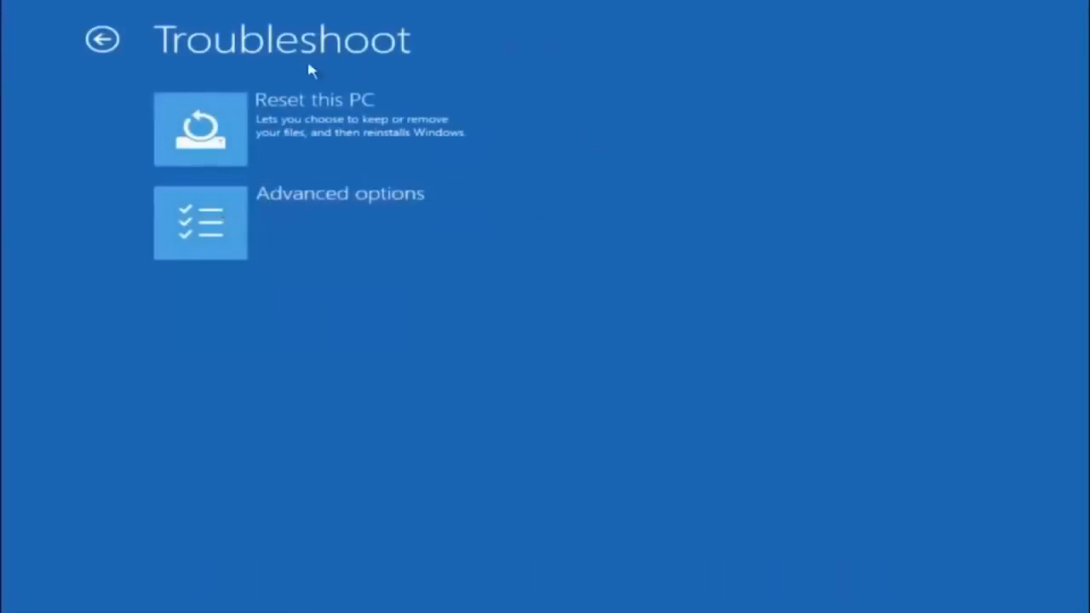
left_click(238, 228)
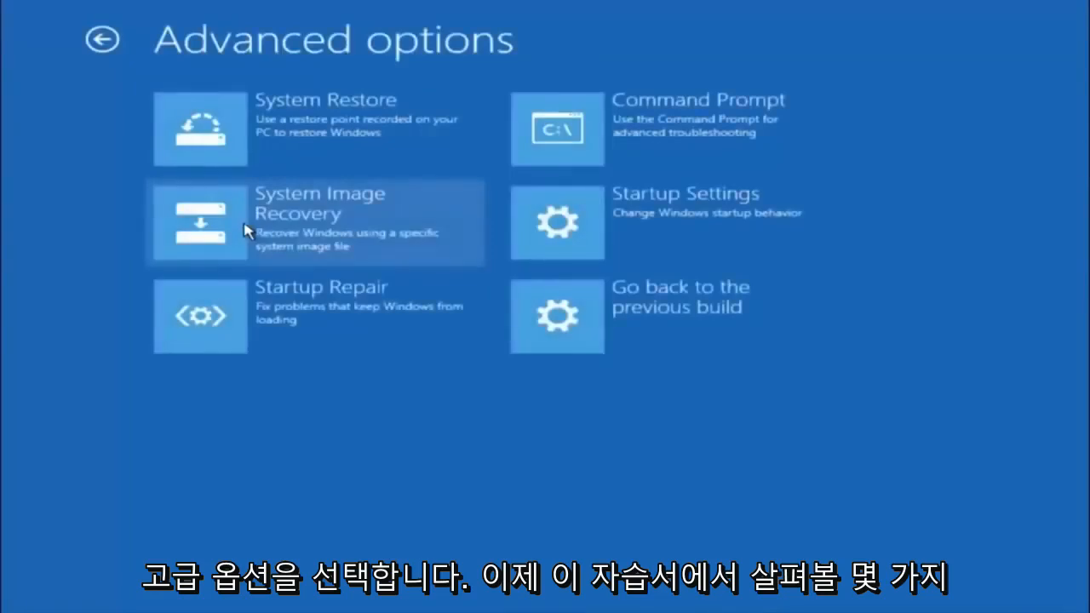
left_click(266, 133)
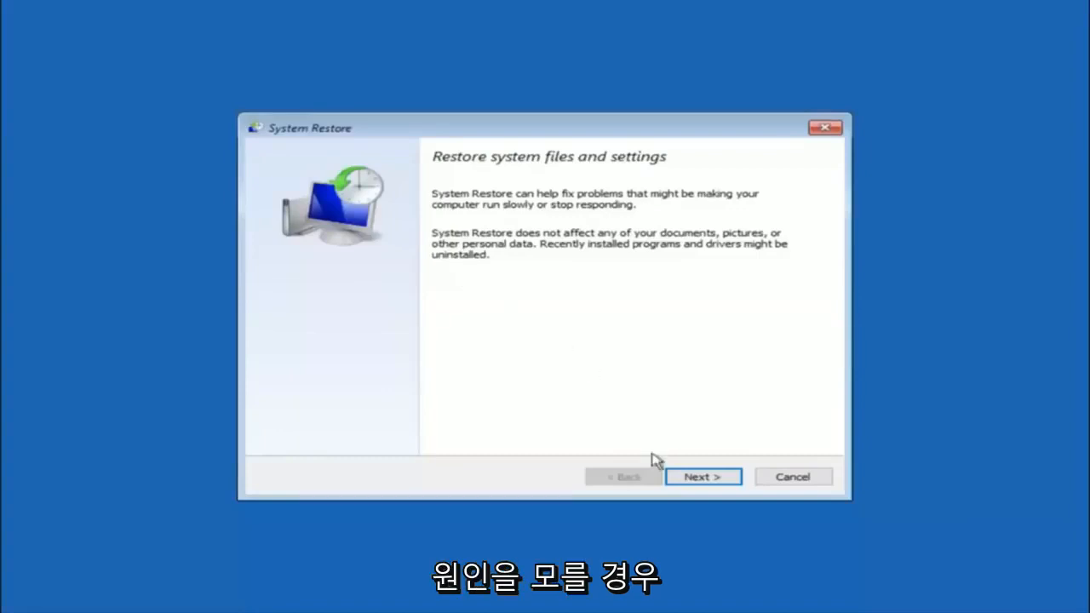
Step: Restore the system to the "before update" restore point of 10/5/2016 1:14:37 PM and restart the computer
left_click(704, 483)
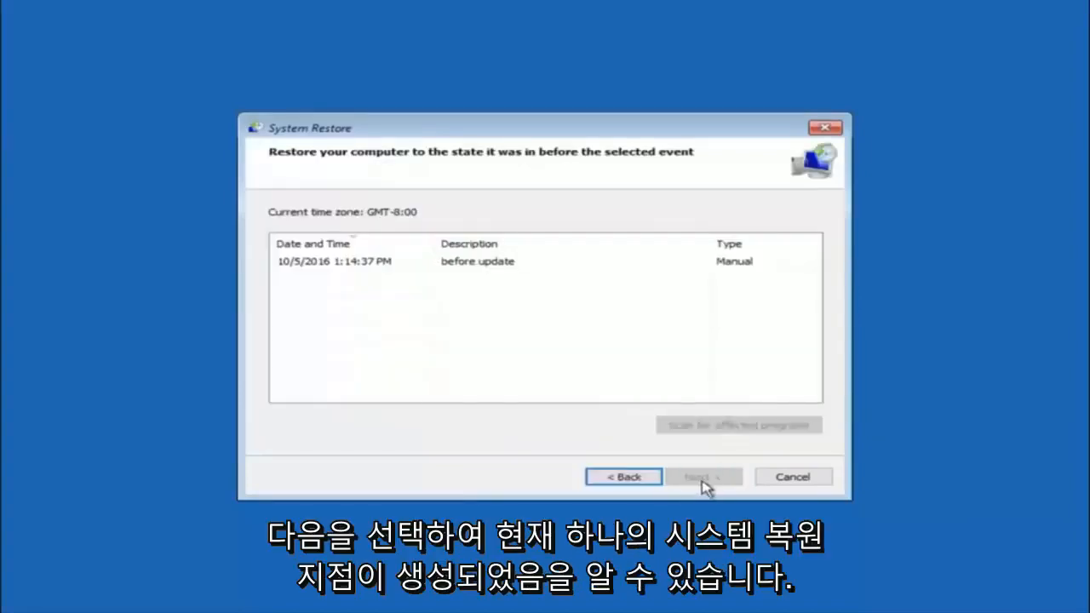
left_click(317, 266)
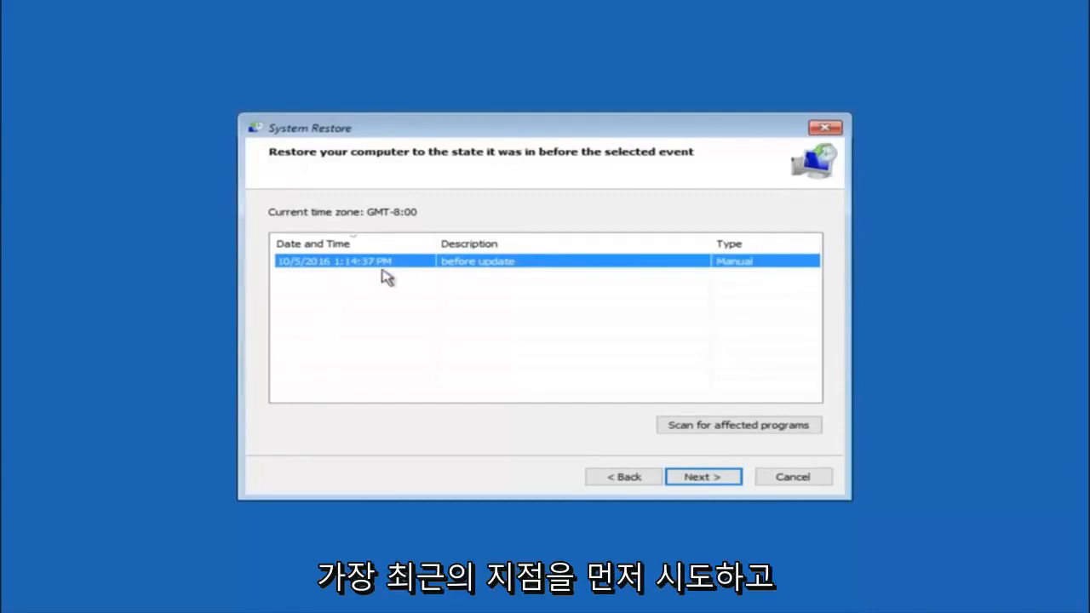
left_click(698, 478)
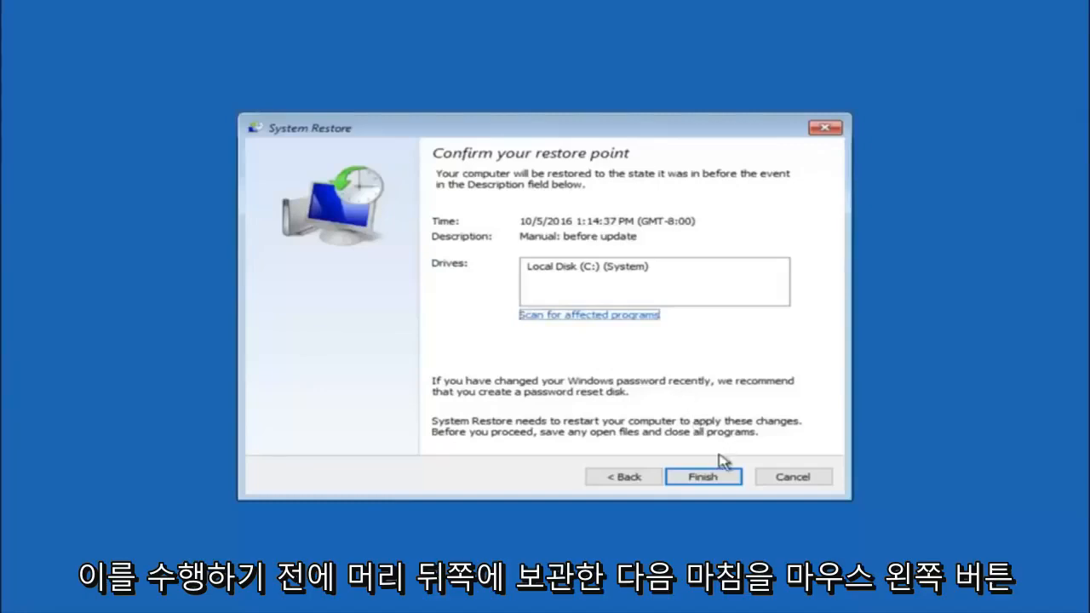
left_click(704, 479)
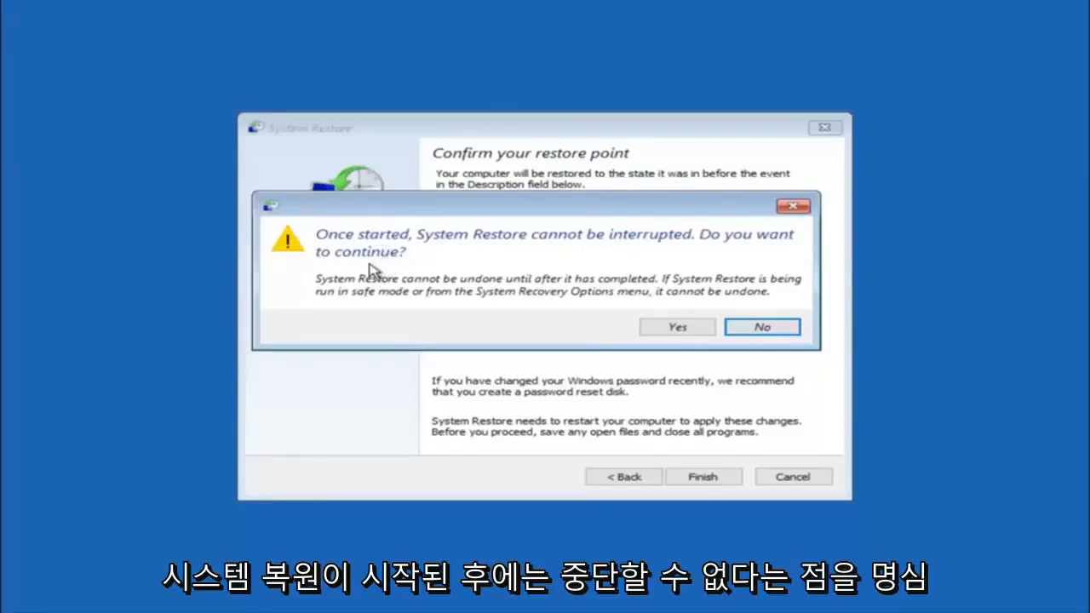
left_click(668, 331)
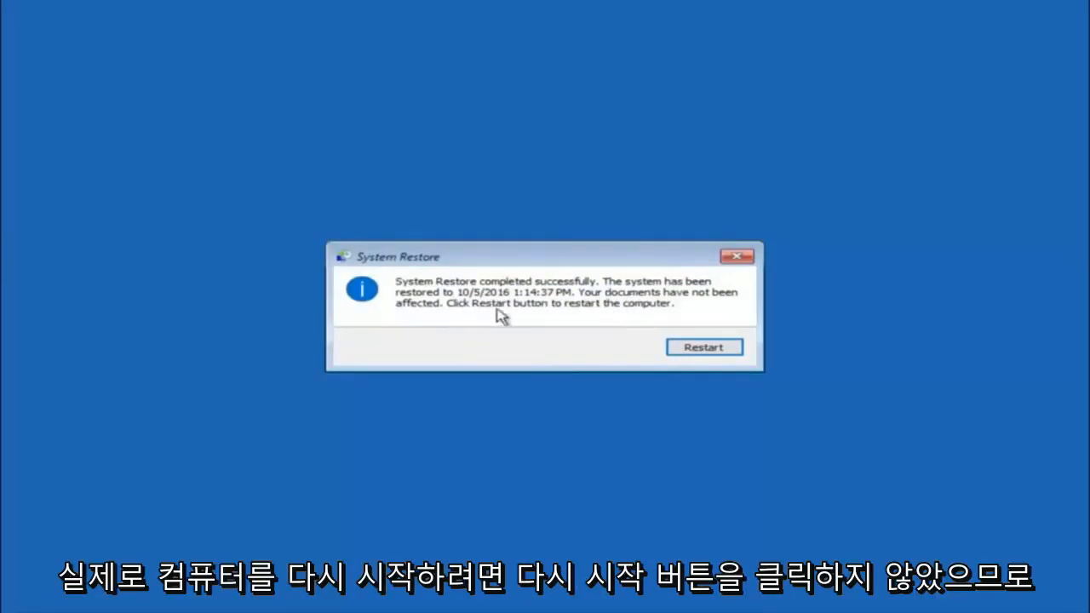
left_click(691, 351)
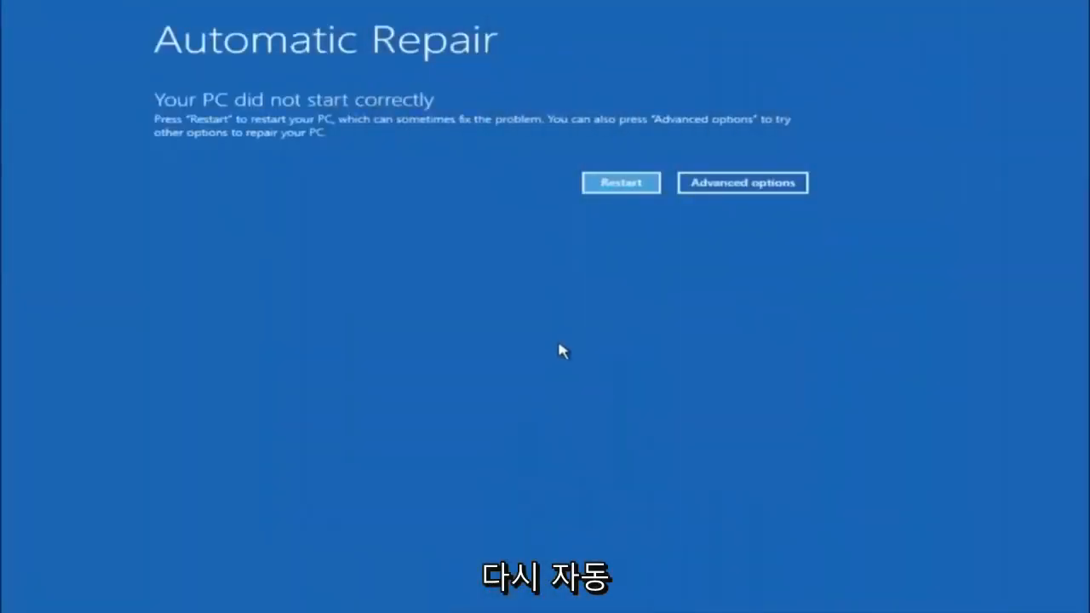
Step: Run Startup Repair from the advanced troubleshooting options
left_click(711, 182)
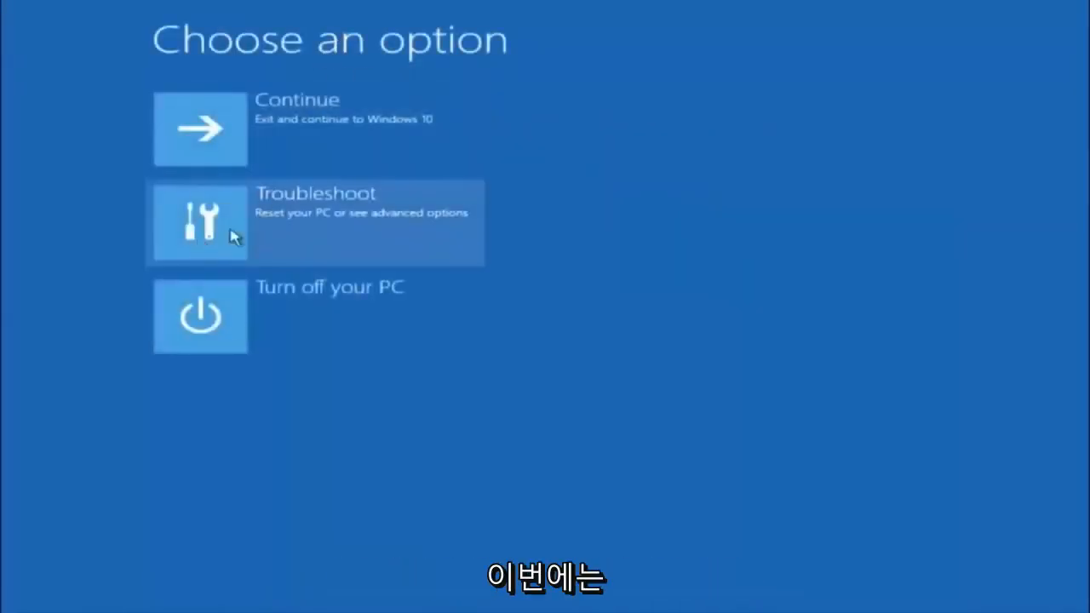
left_click(300, 217)
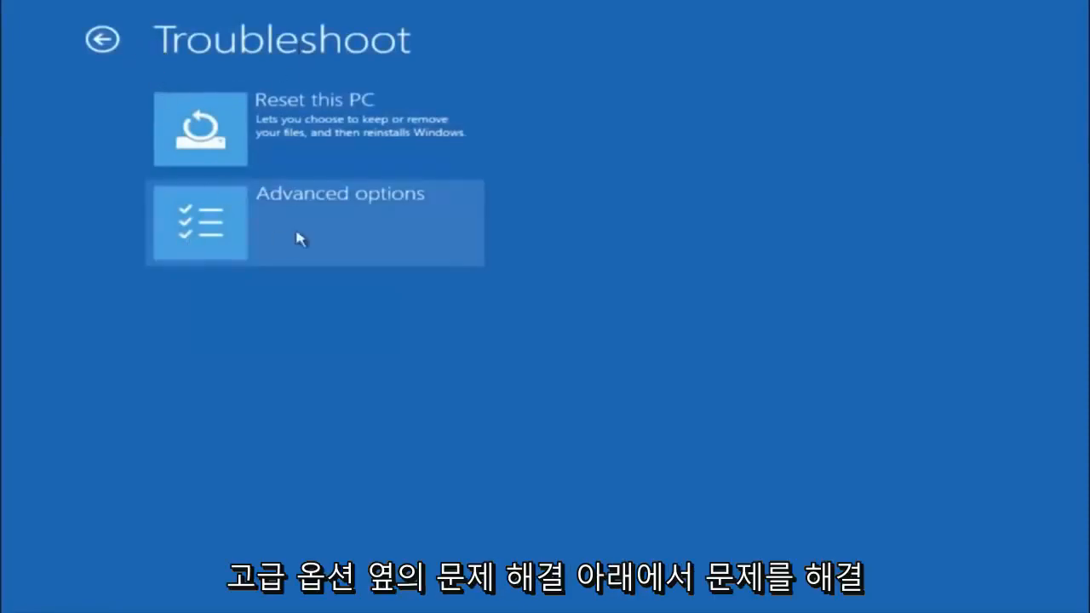
left_click(268, 236)
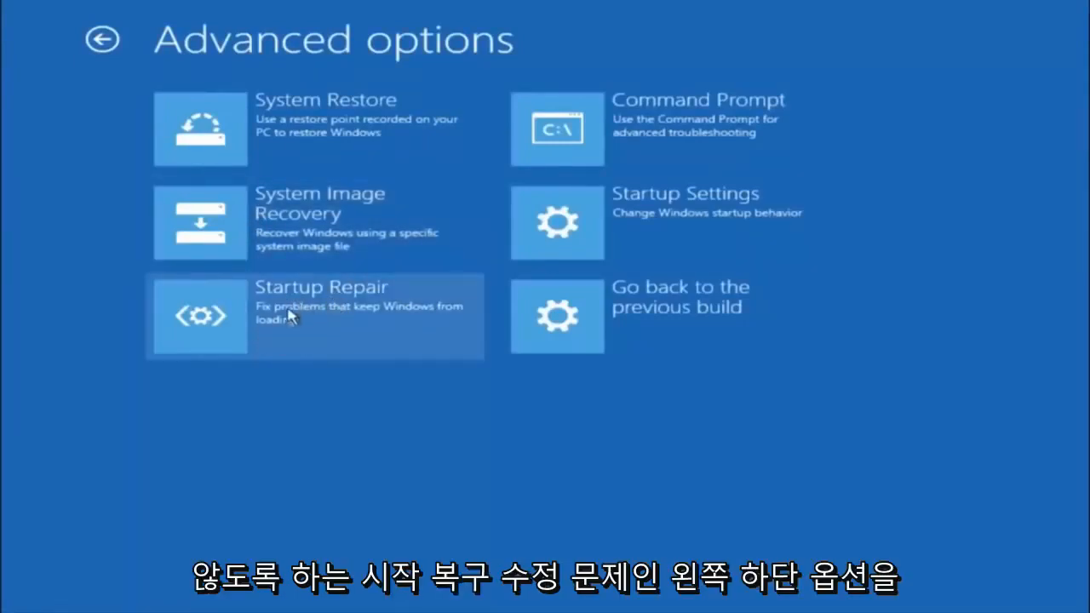
left_click(195, 316)
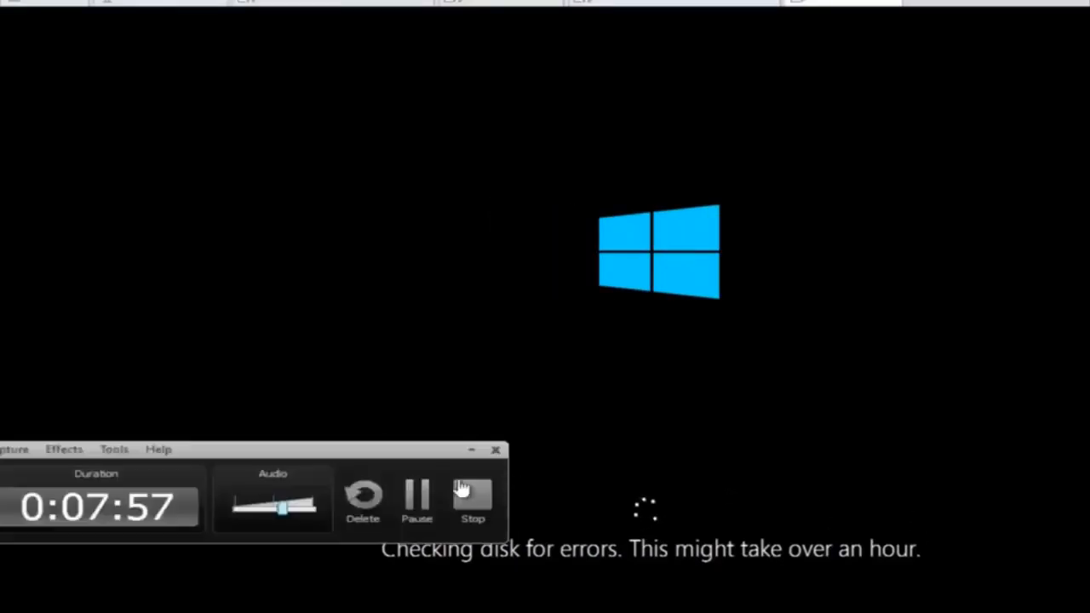
left_click(422, 499)
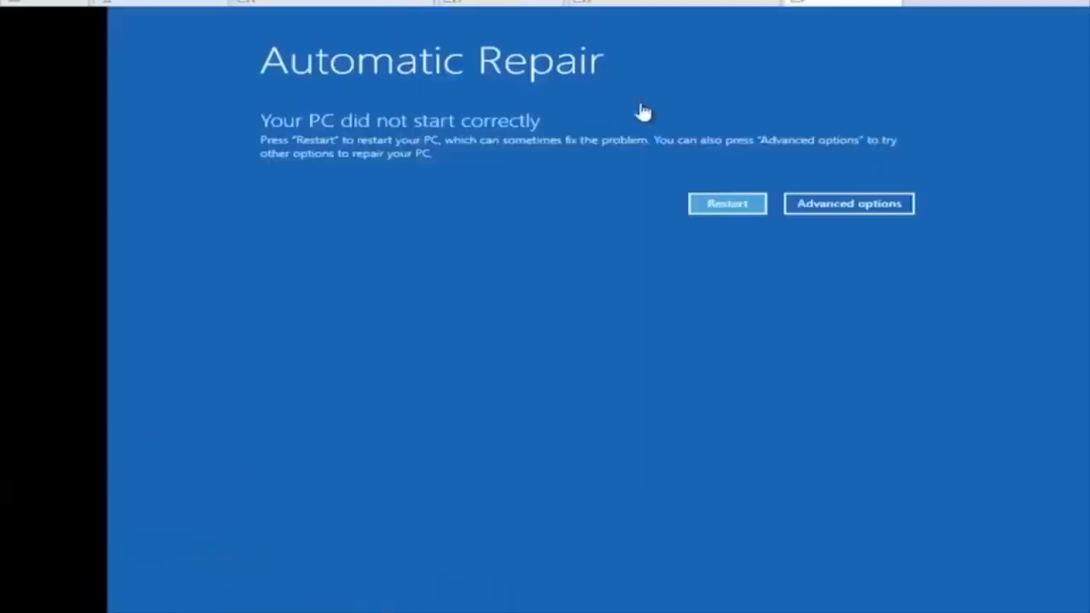
left_click(813, 206)
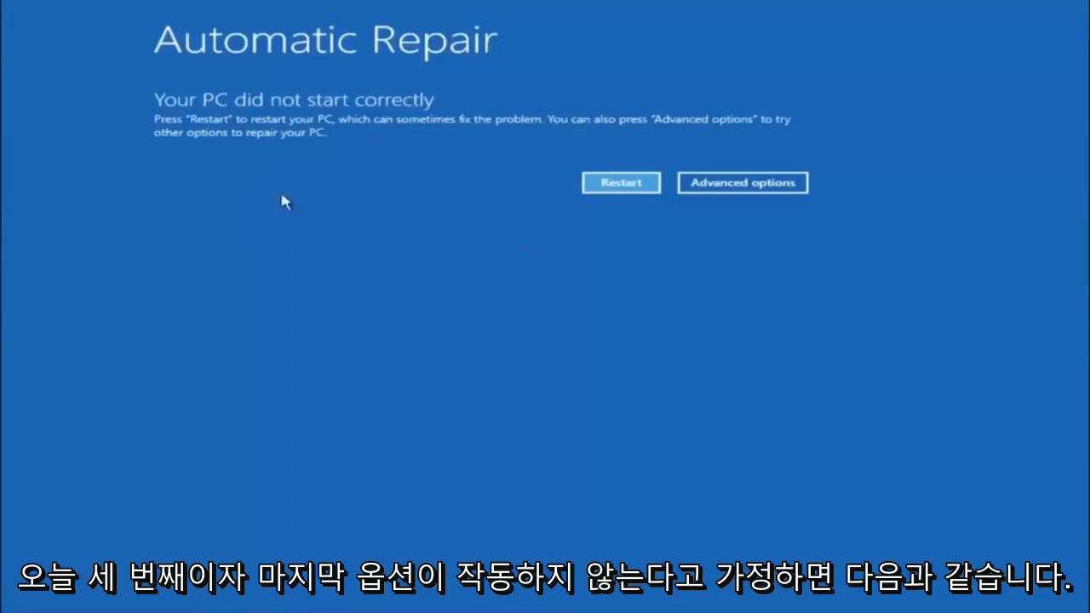
Step: Open the Command Prompt from the advanced troubleshooting options
left_click(731, 182)
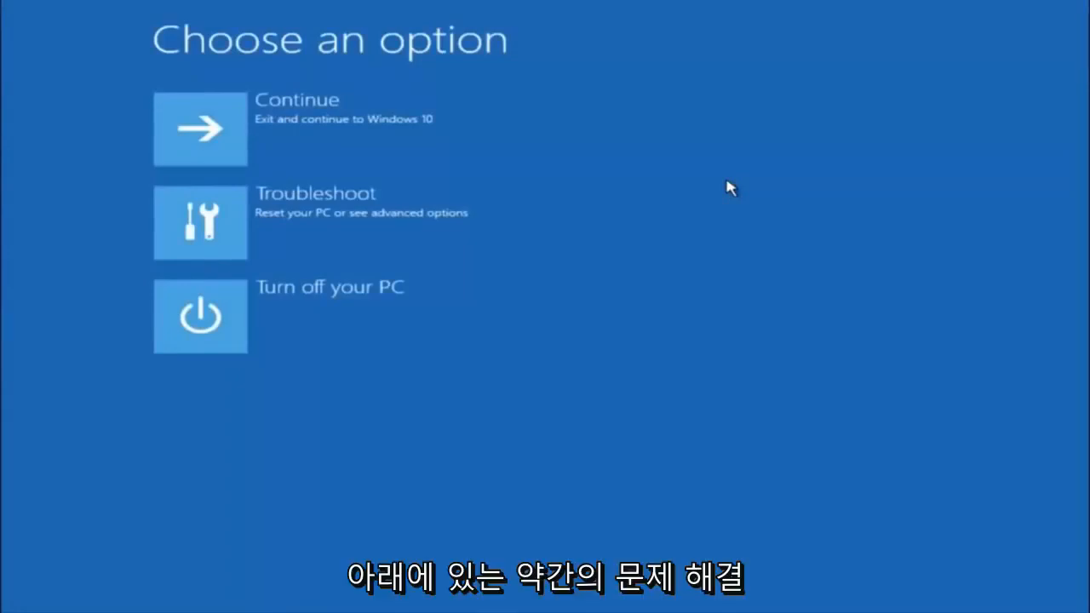
left_click(212, 230)
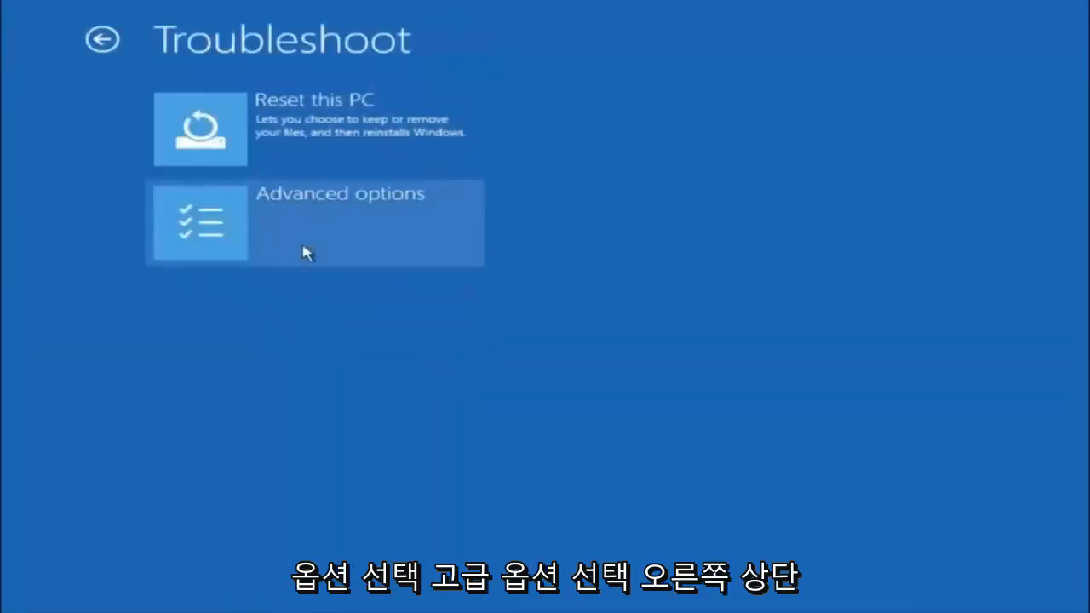
left_click(289, 215)
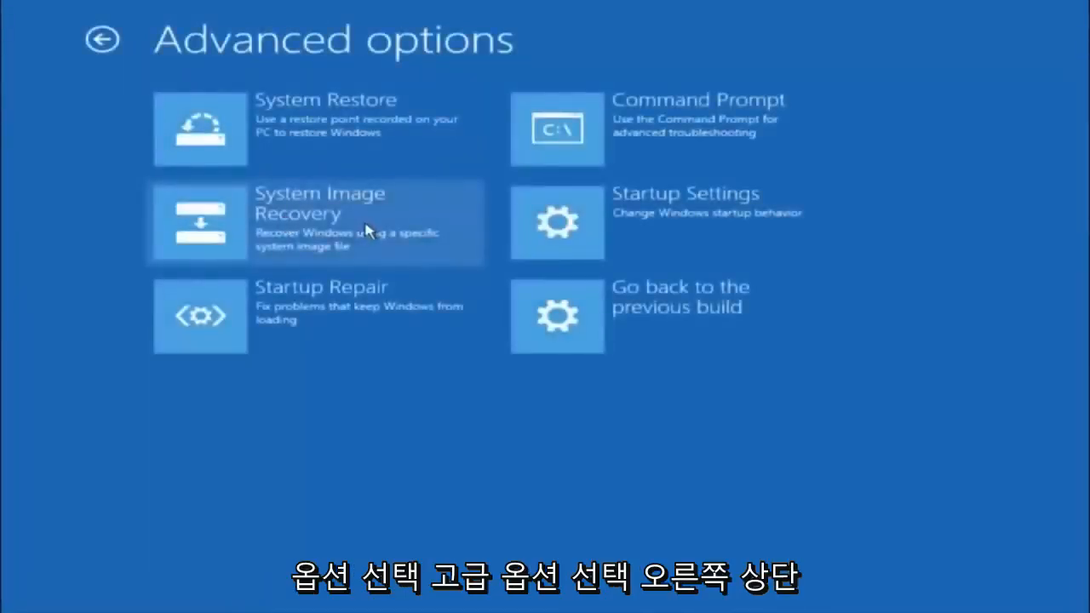
left_click(642, 138)
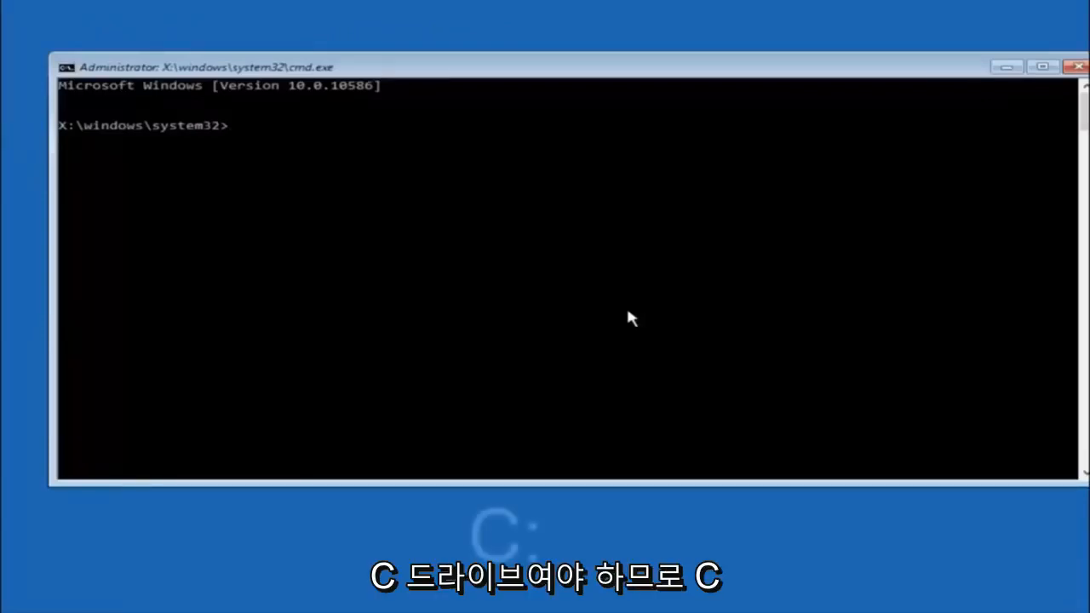
Step: Switch to the C: drive and list its root folder with dir
type("c")
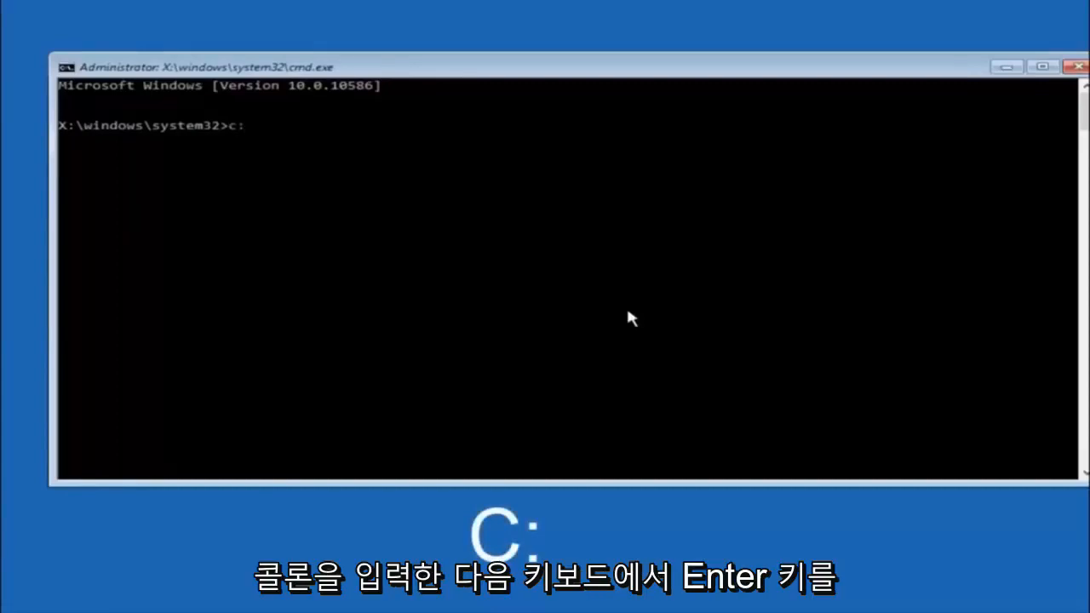
type(":")
key("Return")
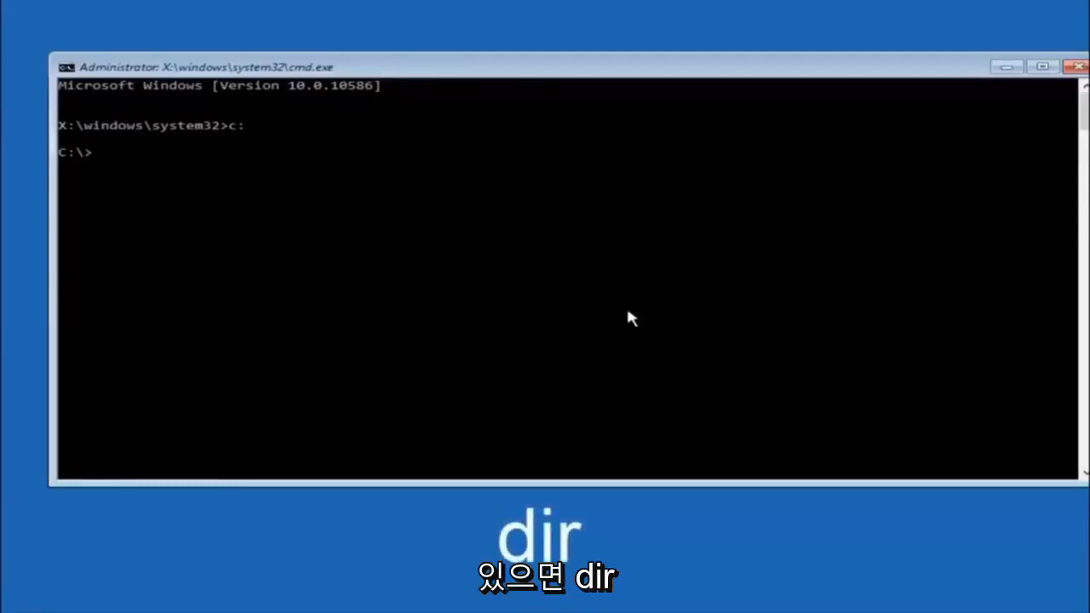
type("dir")
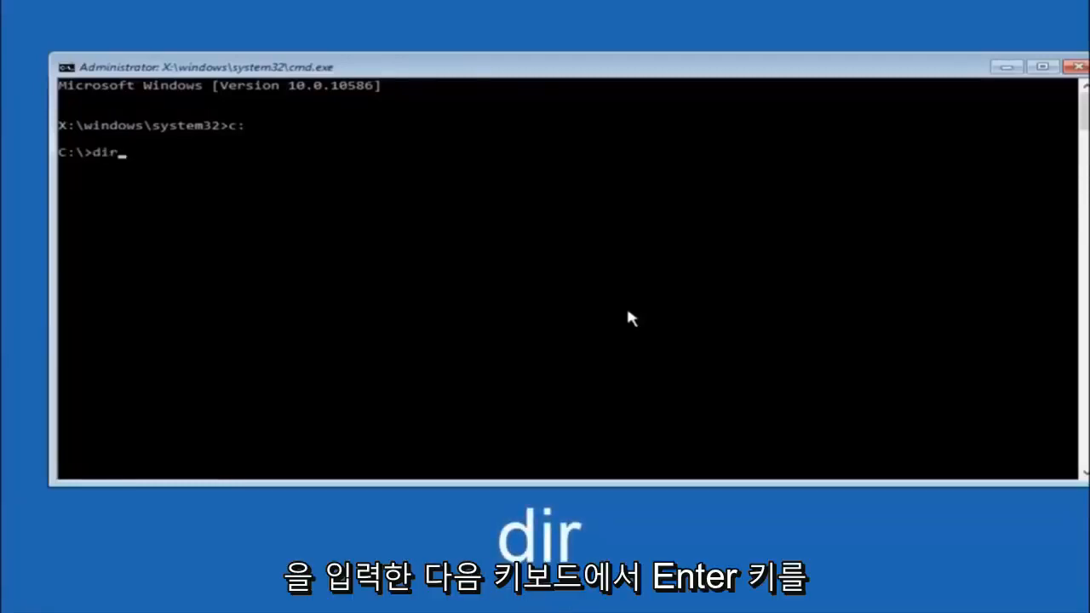
key("Return")
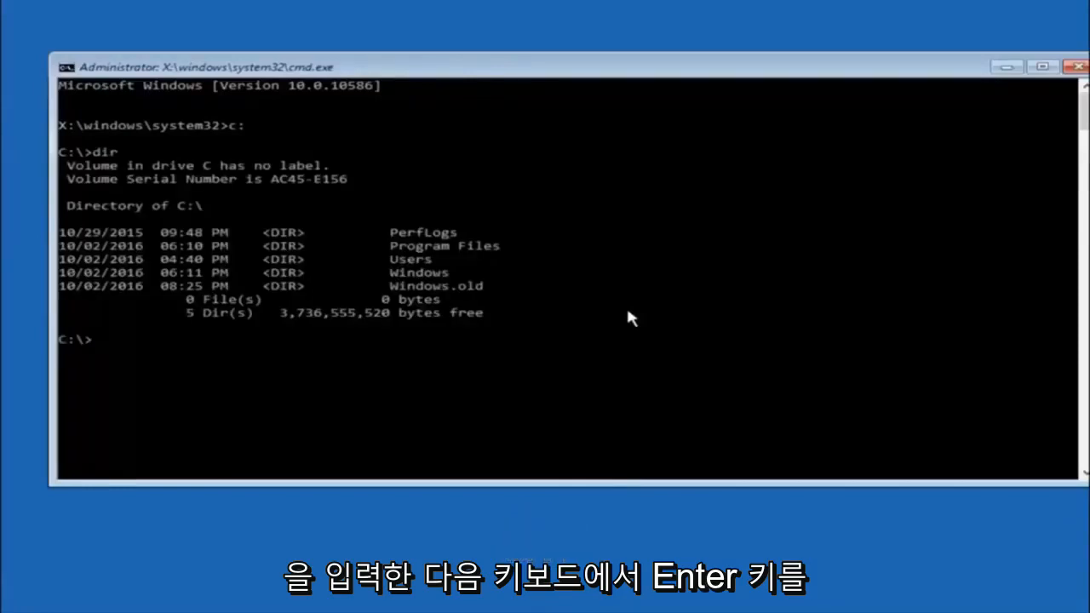
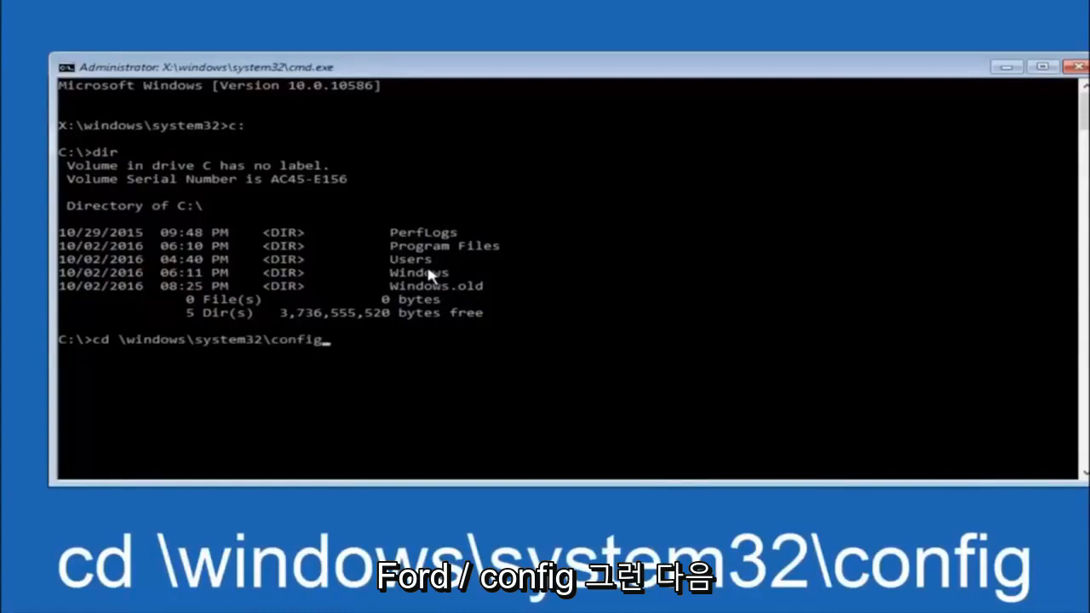
Step: In \windows\system32\config, create a folder named backup and copy all files into it with copy *.* backup
key("Return")
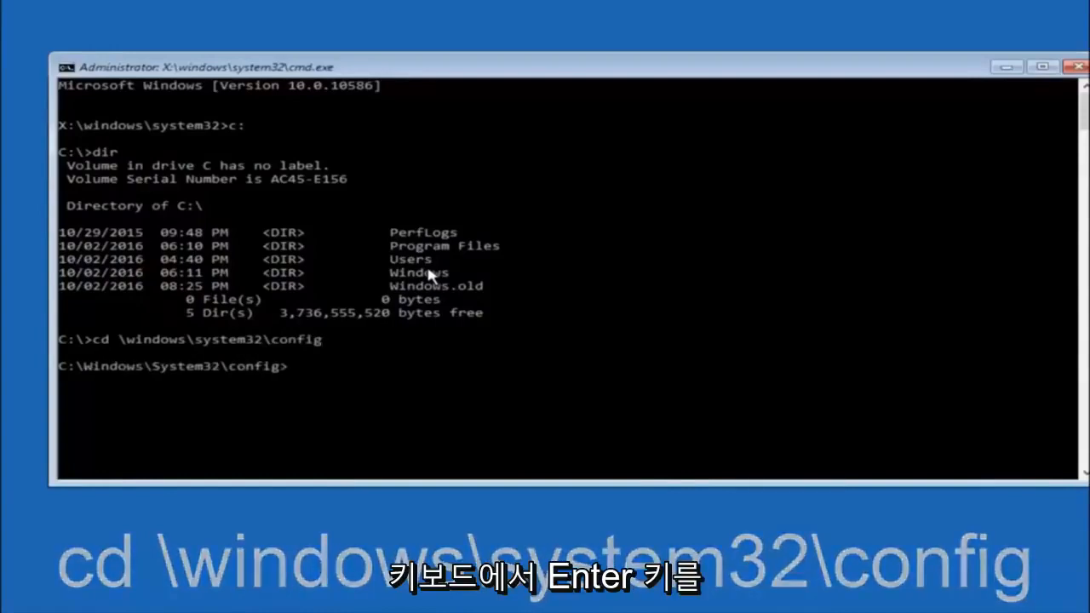
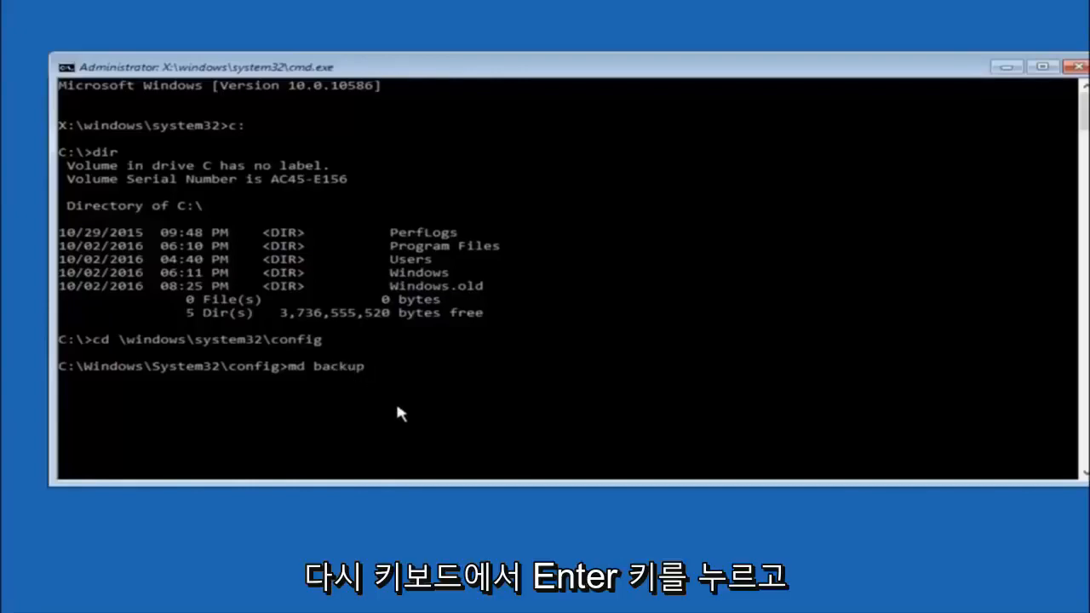
key("Return")
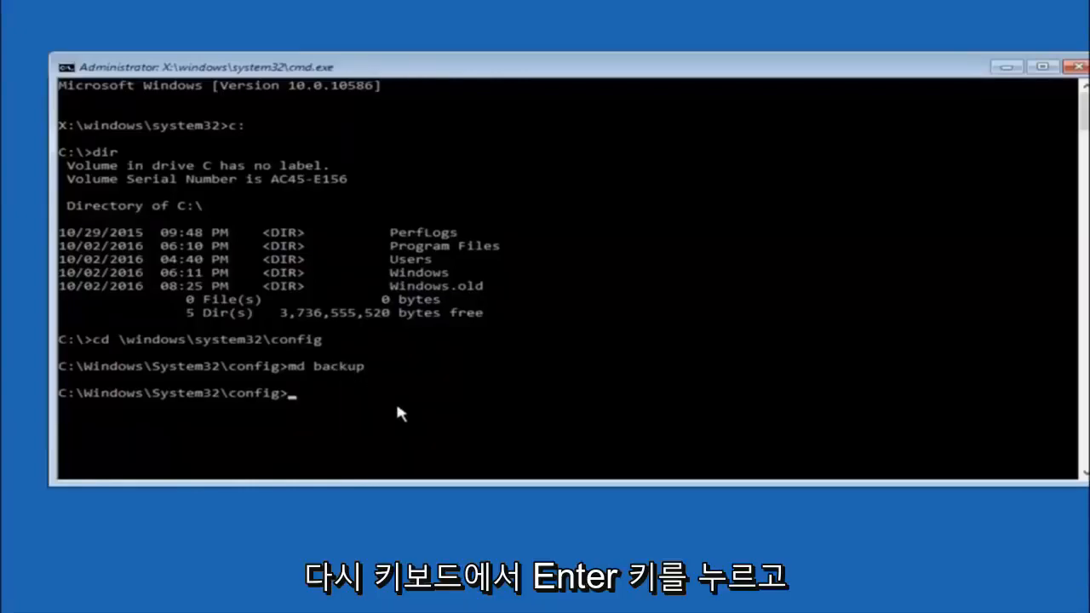
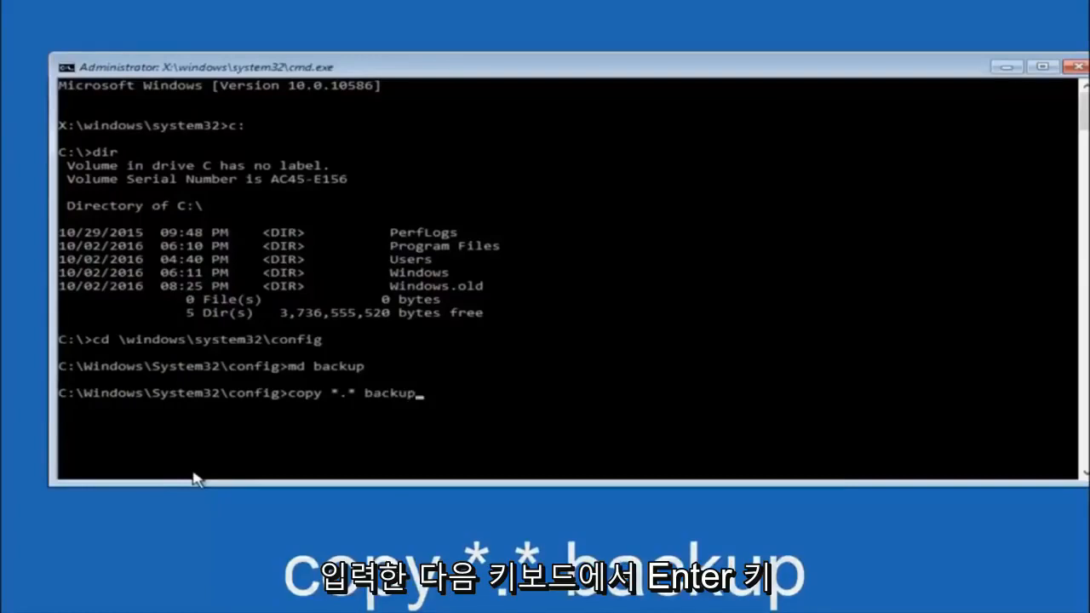
key("Return")
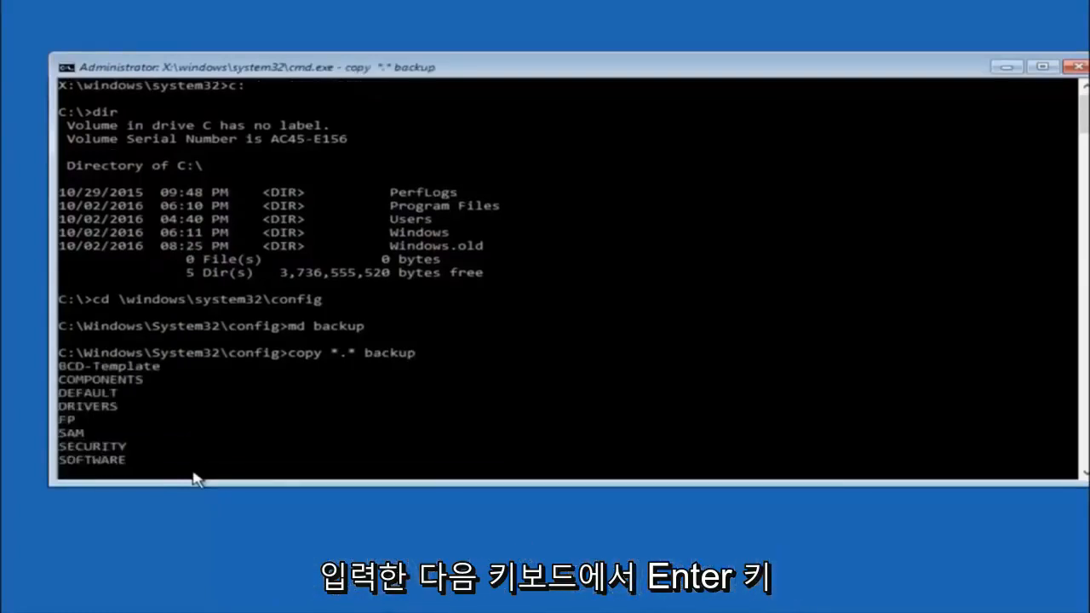
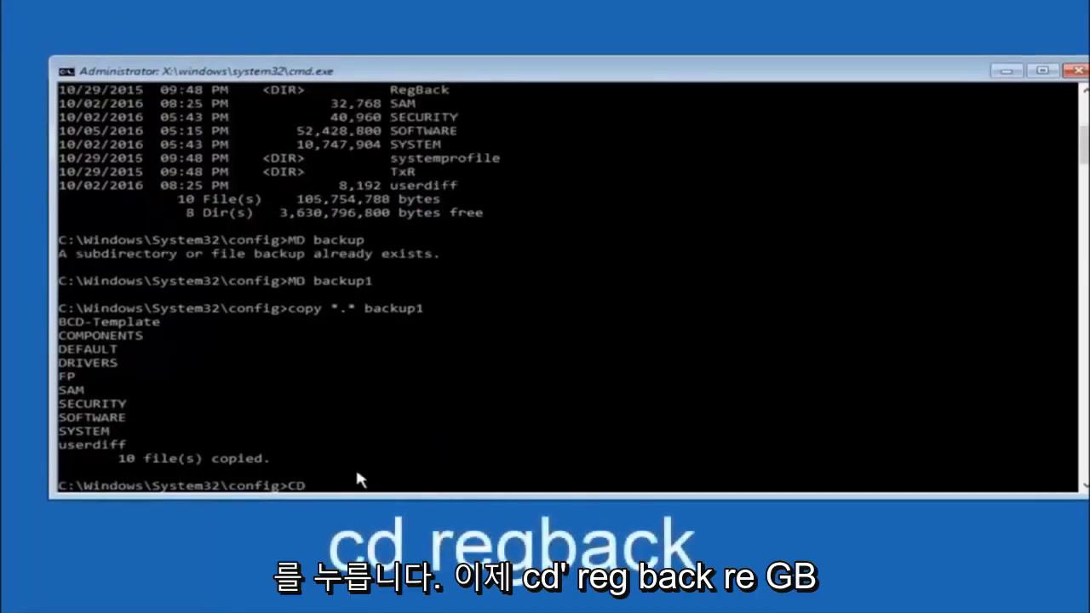
Step: Change to the regback folder inside config and list its contents with dir
type("regback")
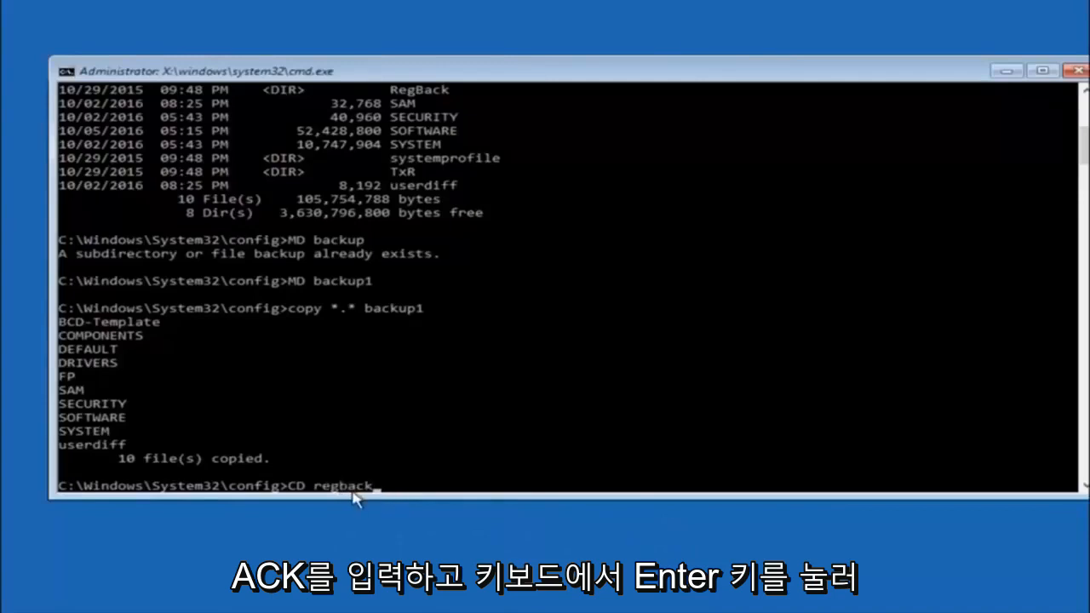
key("Return")
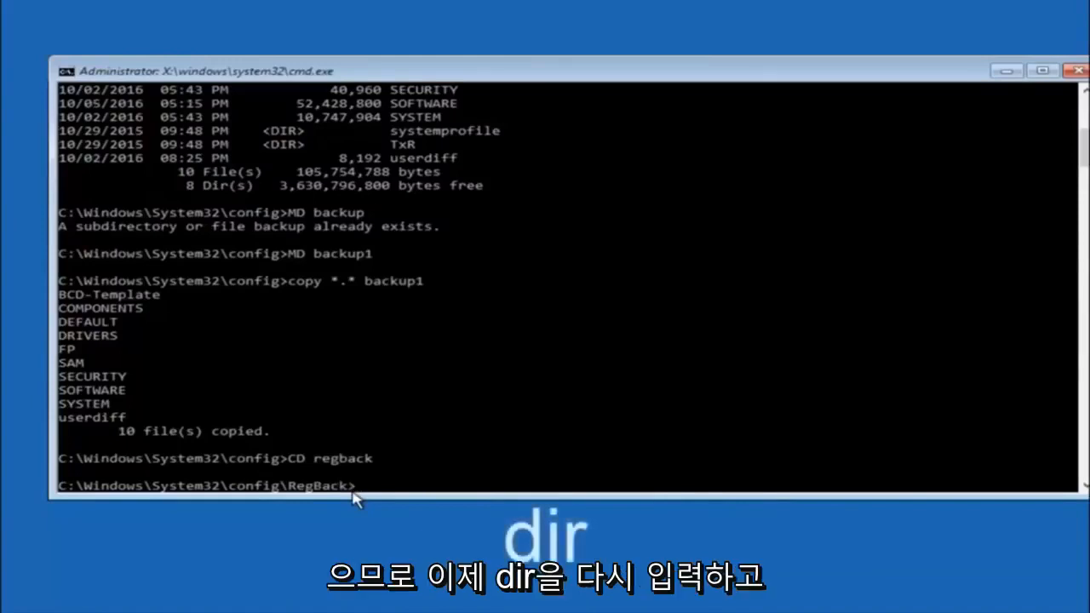
type("dir")
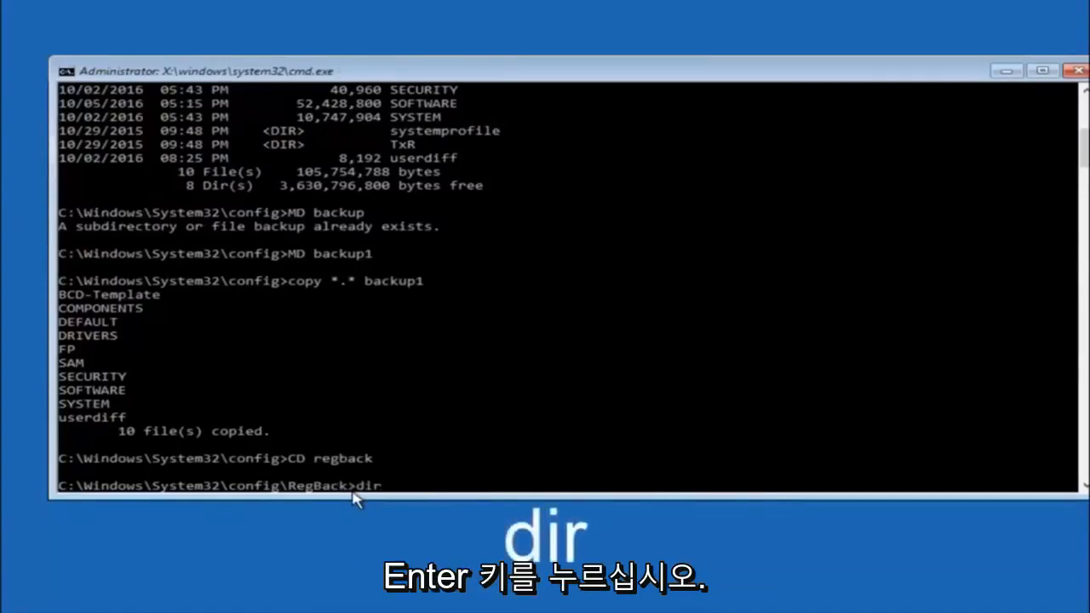
key("Return")
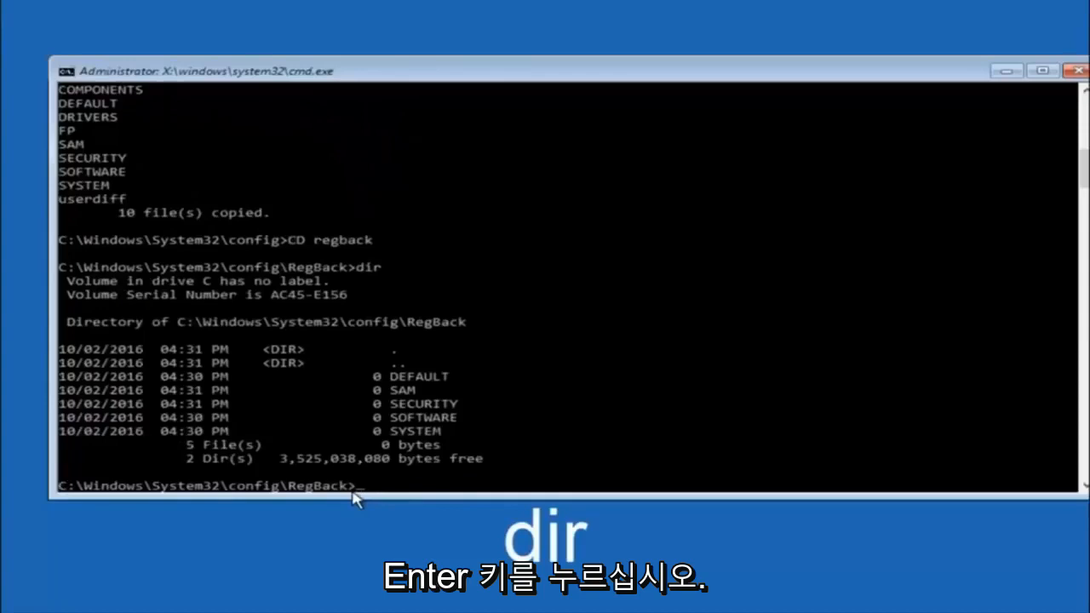
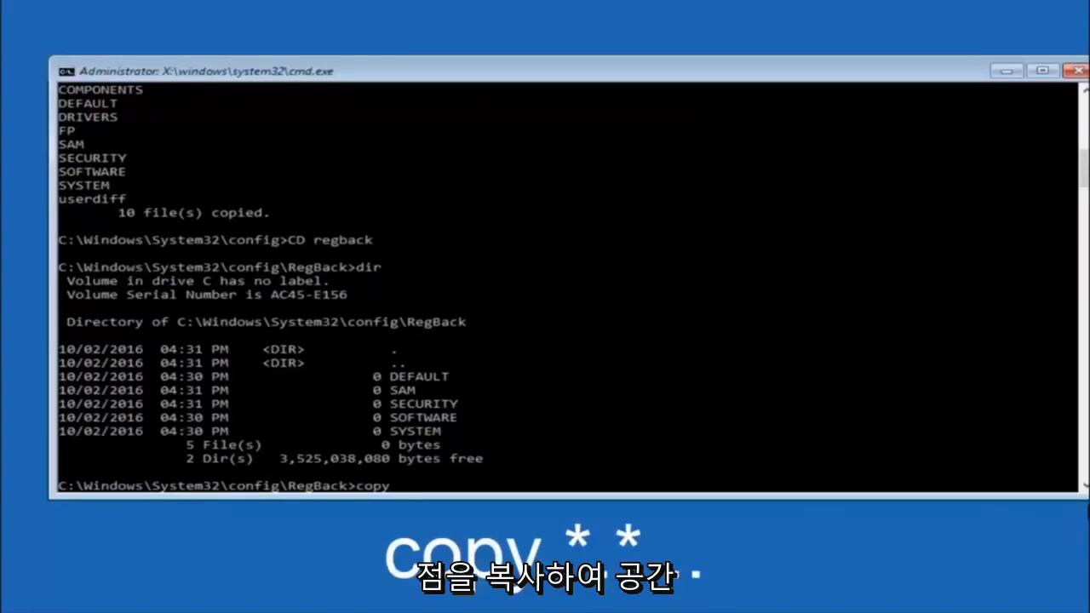
Step: Copy all regback files into the parent config folder with copy *.* .., answer A to overwrite all, and close the Command Prompt
left_click(405, 489)
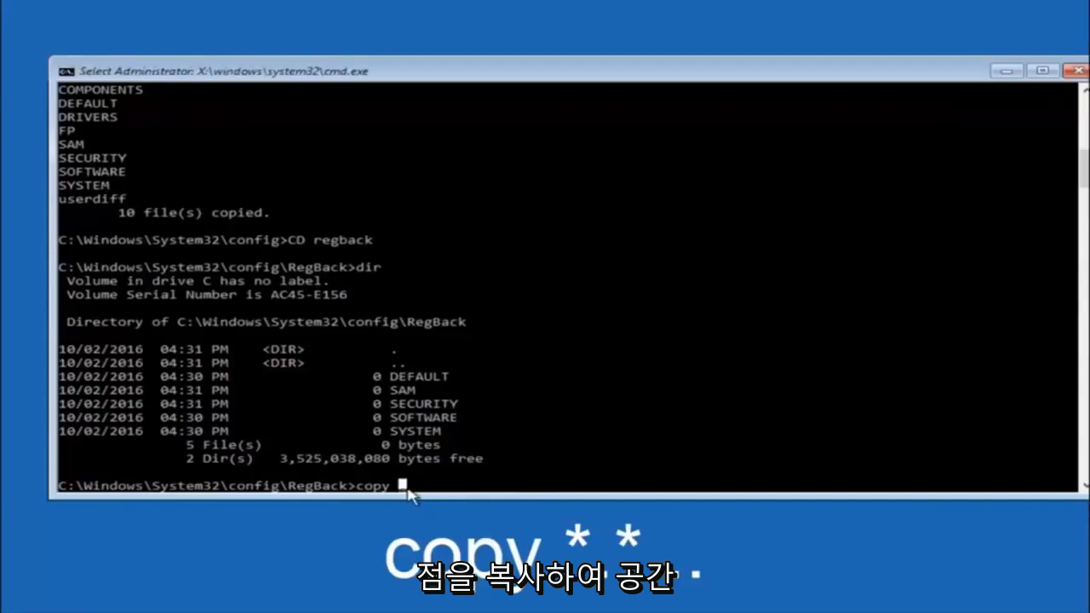
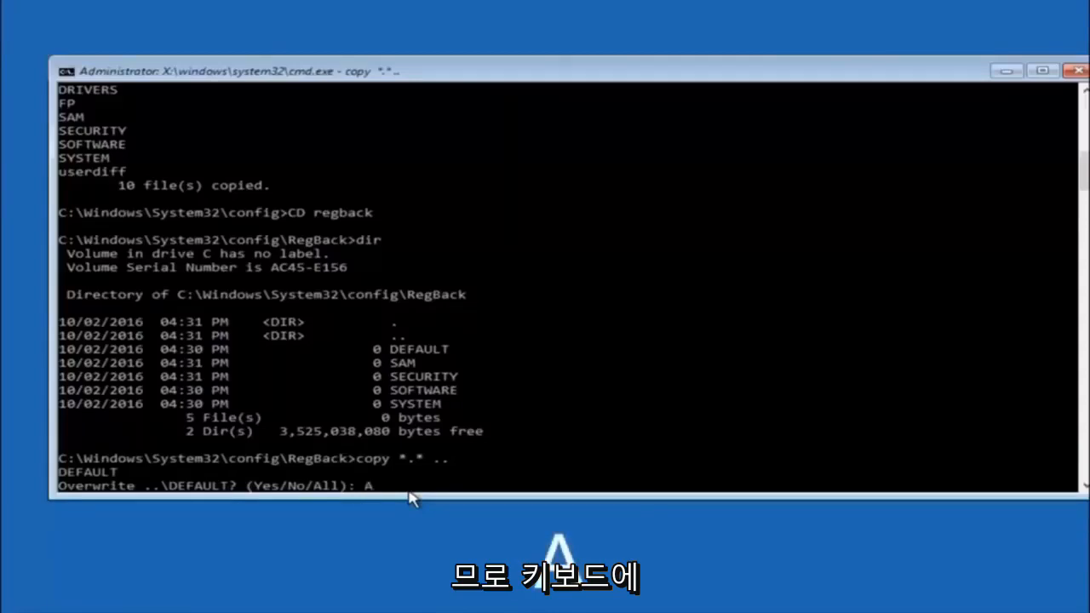
key("Return")
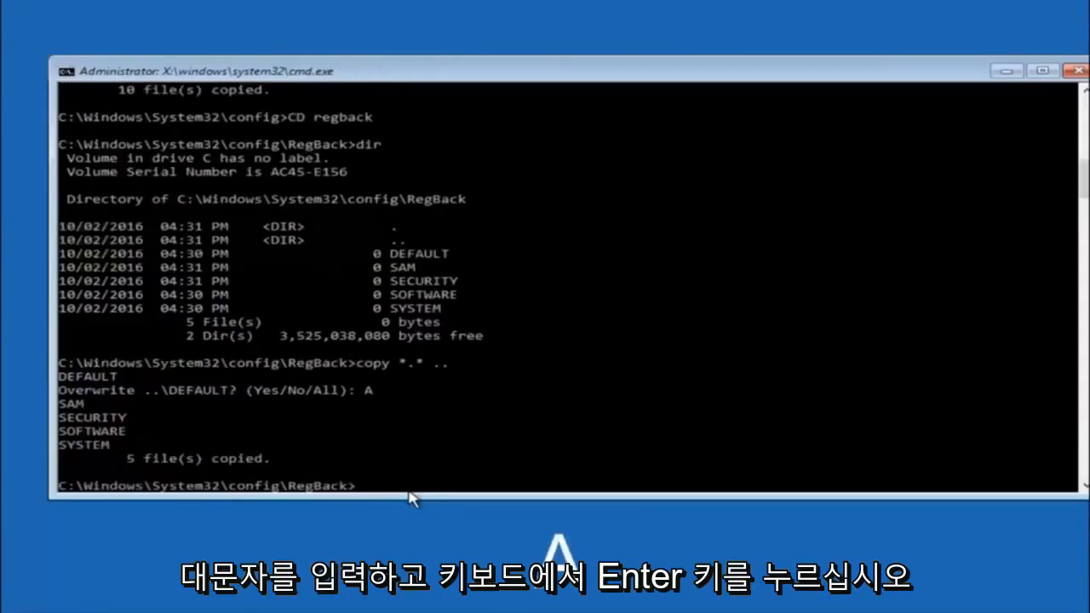
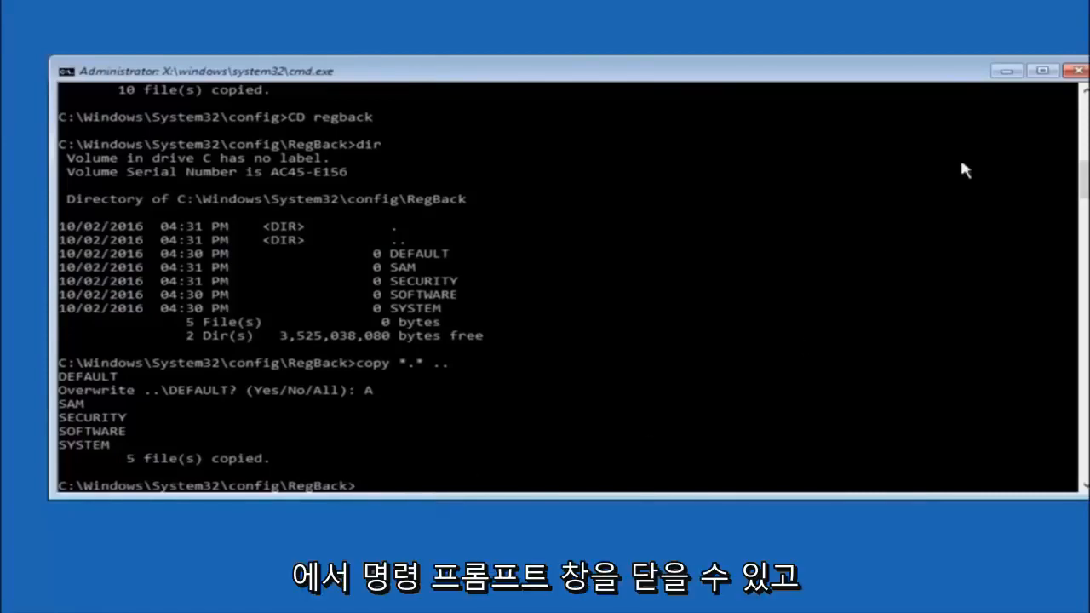
left_click(1077, 71)
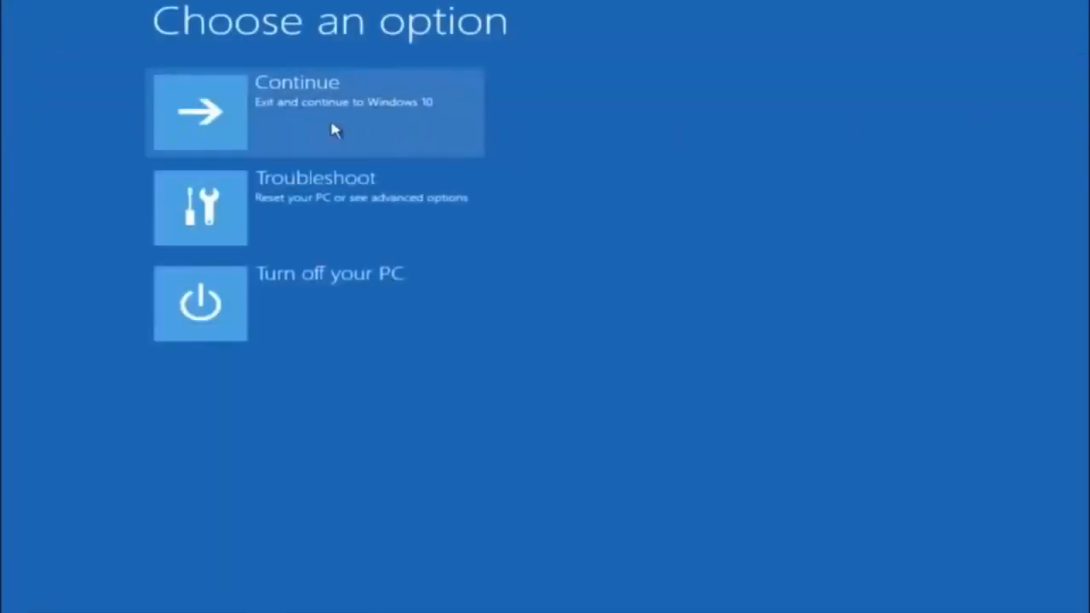